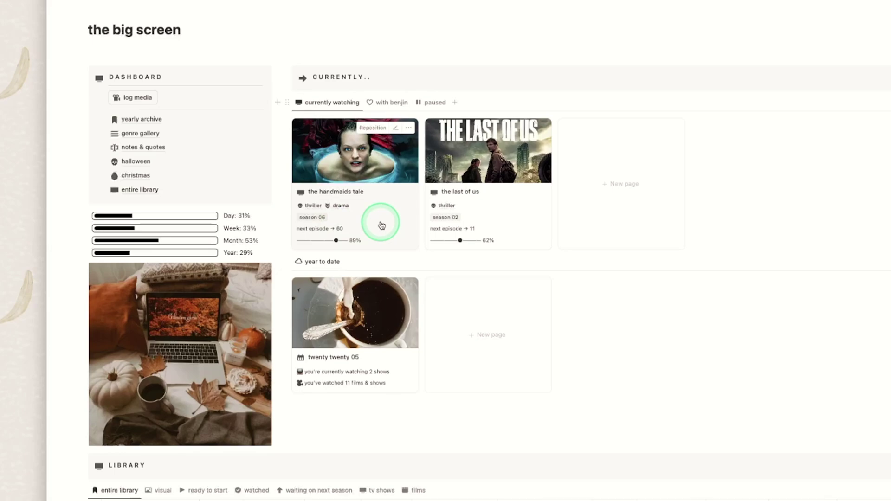
Step: Check the together and paused views of the Currently gallery, then scroll down to the library table
{"action": "left_click", "coordinate": [391, 102]}
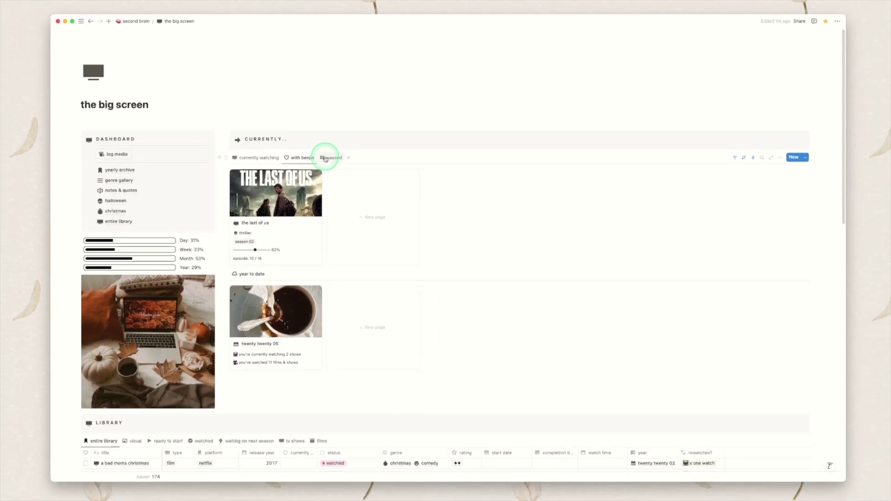
{"action": "left_click", "coordinate": [325, 158]}
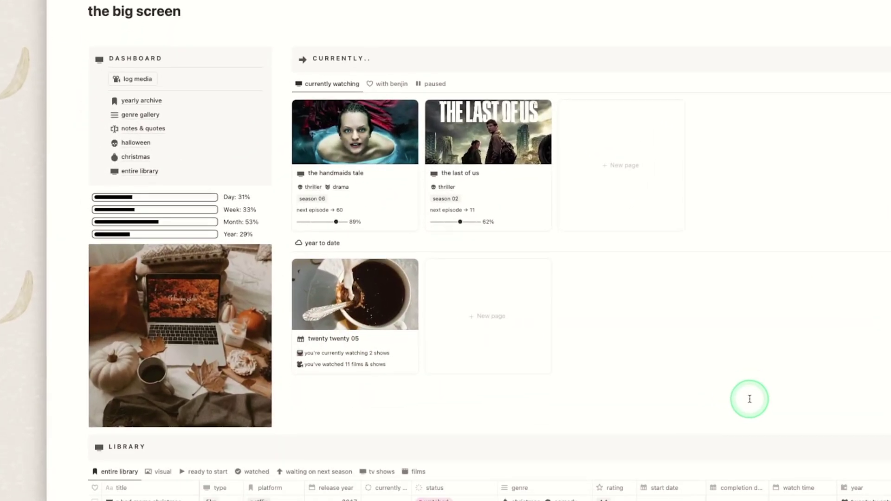
{"action": "scroll", "coordinate": [740, 387], "scroll_direction": "down", "scroll_amount": 3}
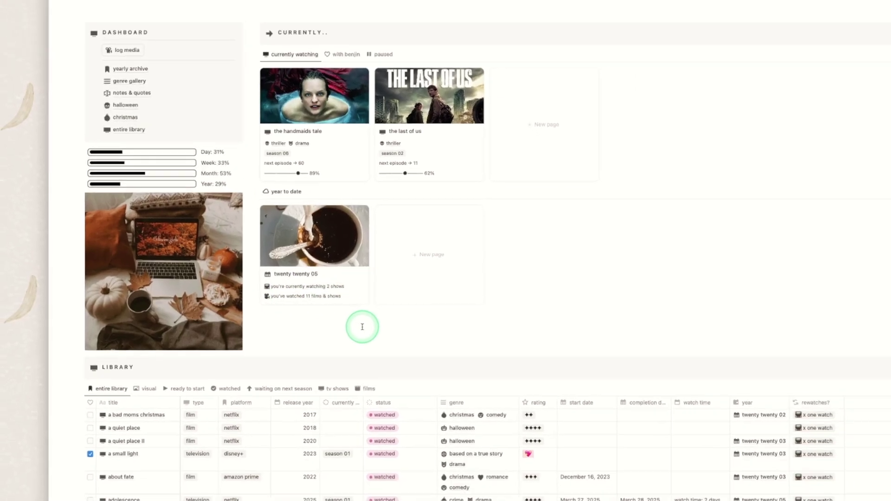
Step: Scroll the library table and check A Bad Moms Christmas's status options without changing them
{"action": "scroll", "coordinate": [315, 325], "scroll_direction": "down", "scroll_amount": 5}
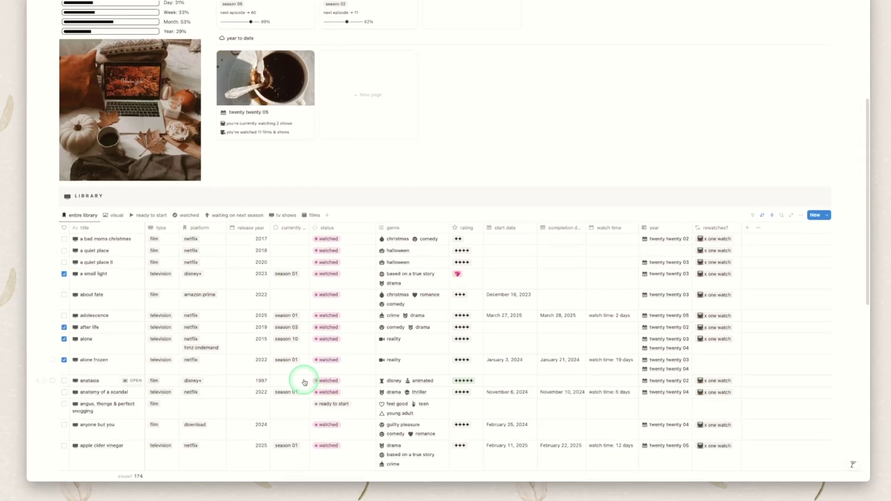
{"action": "left_click", "coordinate": [353, 238]}
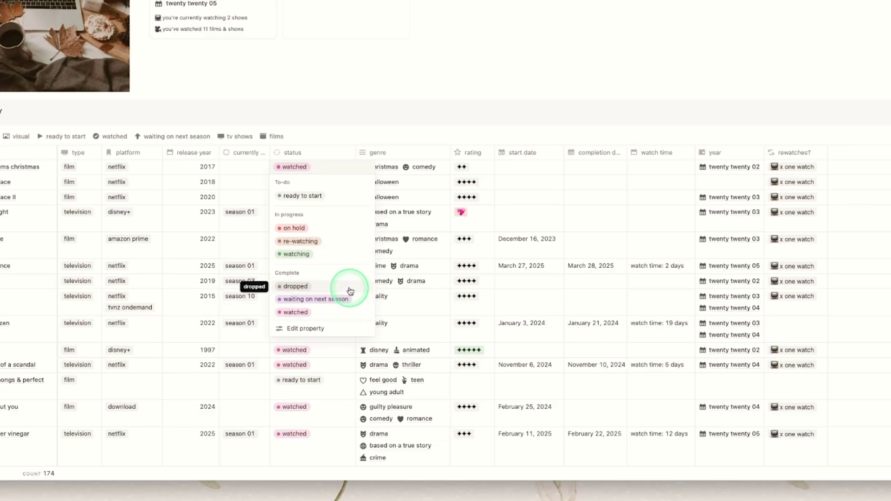
{"action": "left_click", "coordinate": [417, 153]}
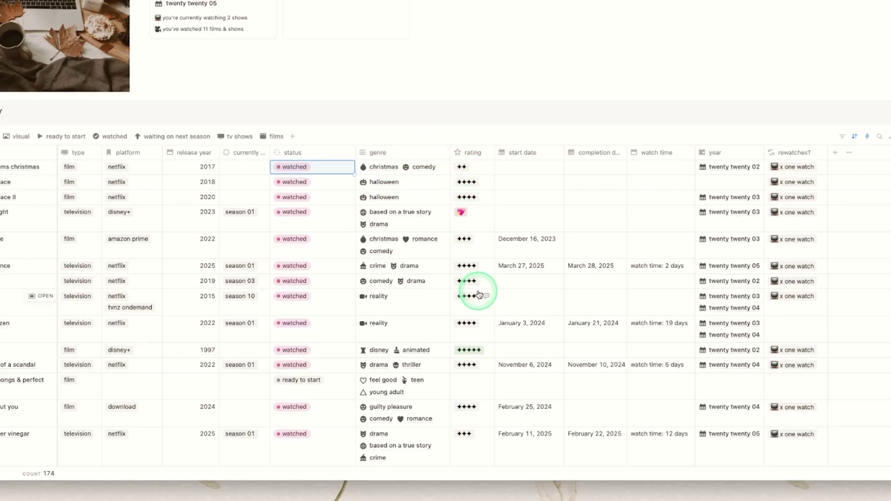
Step: Widen the completion date and year columns, and check A Small Light's rewatches options
{"action": "left_click_drag", "start_coordinate": [627, 153], "coordinate": [635, 153]}
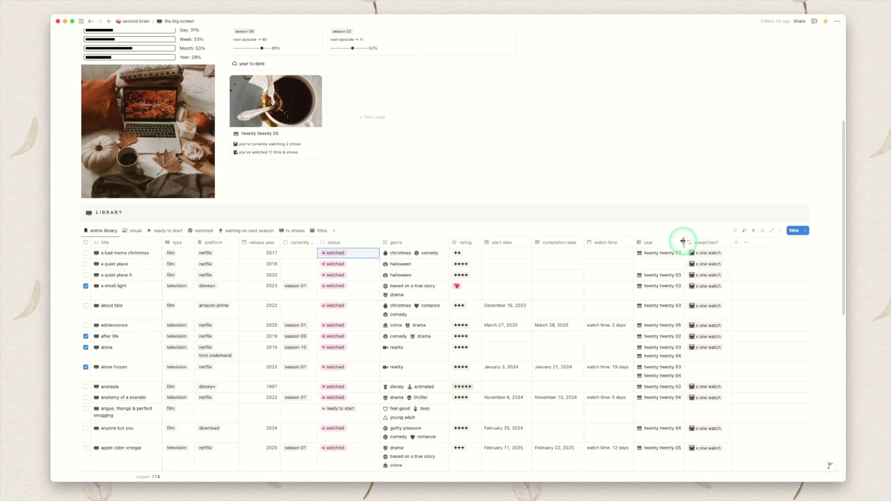
{"action": "left_click_drag", "start_coordinate": [684, 241], "coordinate": [688, 241]}
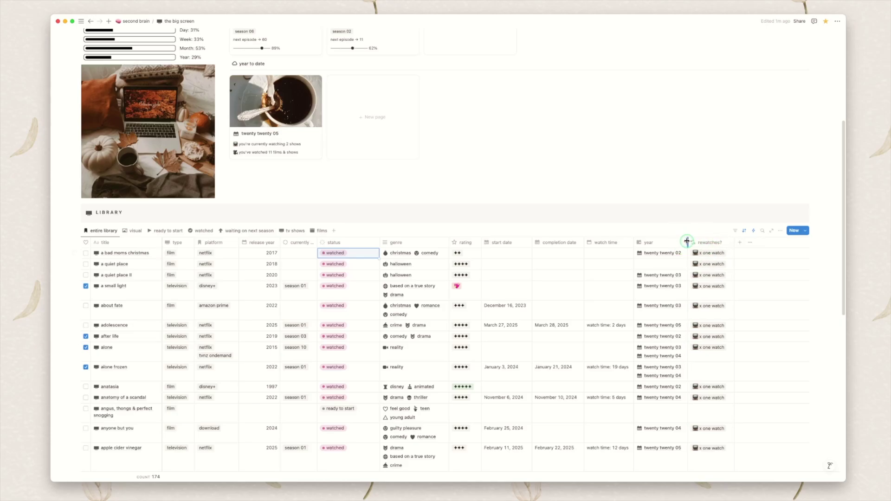
{"action": "left_click", "coordinate": [708, 297]}
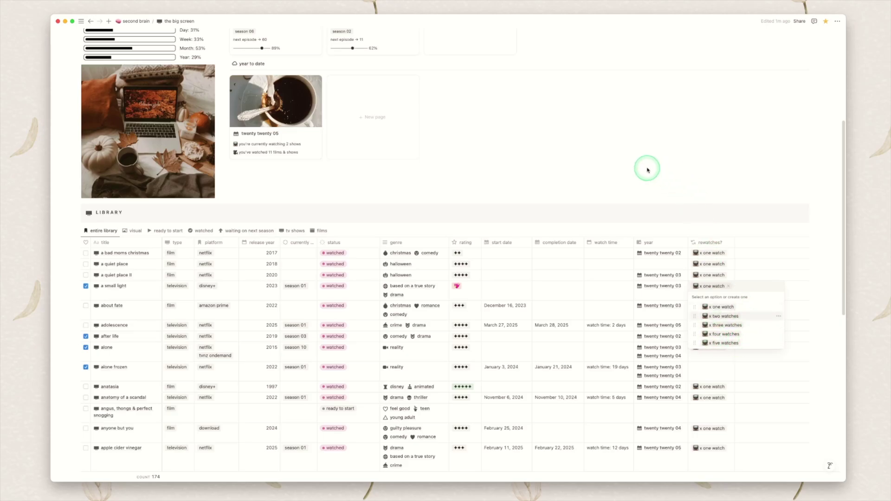
{"action": "key", "text": "Escape"}
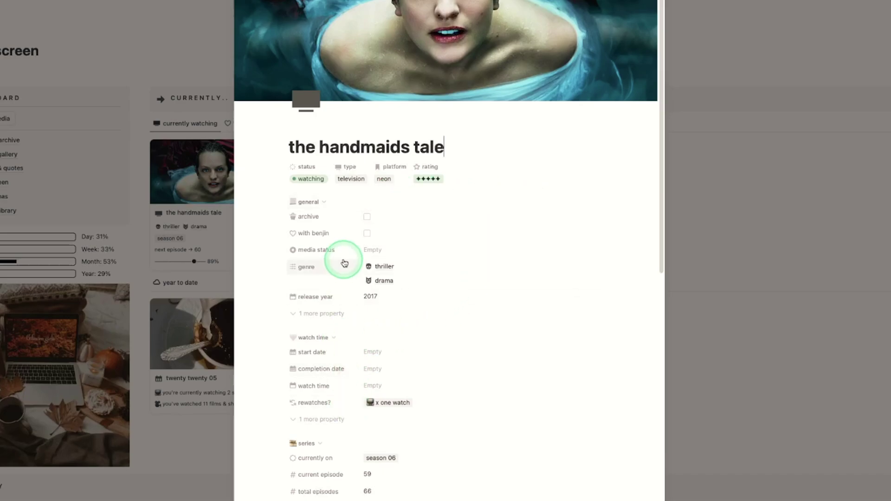
Step: Collapse the general, watch time, series and para property groups on the Handmaids Tale page
{"action": "left_click", "coordinate": [324, 203]}
{"action": "left_click", "coordinate": [328, 216]}
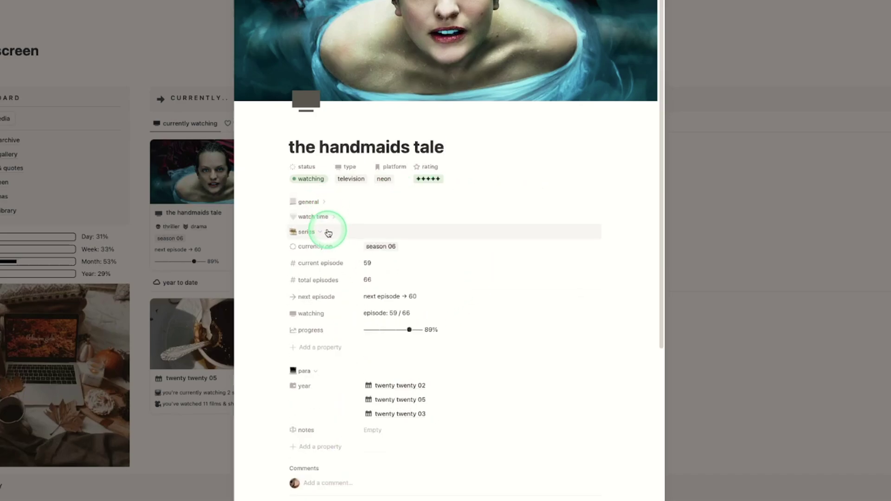
{"action": "left_click", "coordinate": [328, 232]}
{"action": "left_click", "coordinate": [314, 246]}
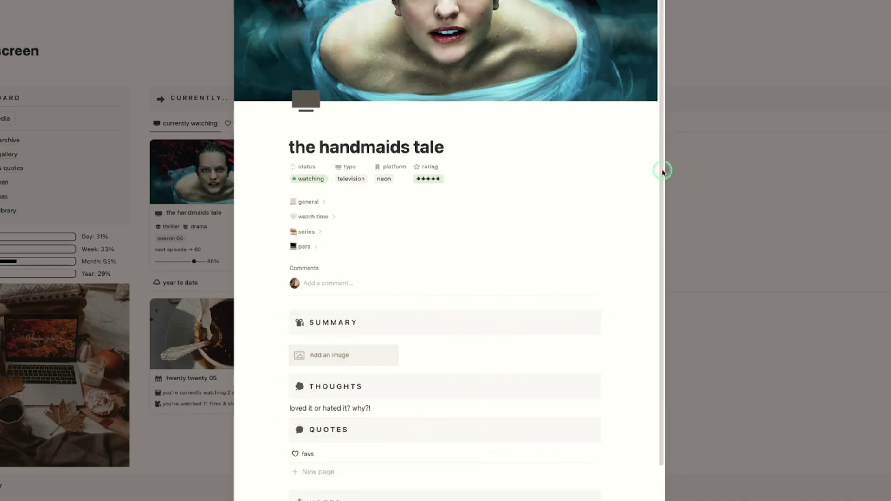
{"action": "scroll", "coordinate": [582, 289], "scroll_direction": "down", "scroll_amount": 3}
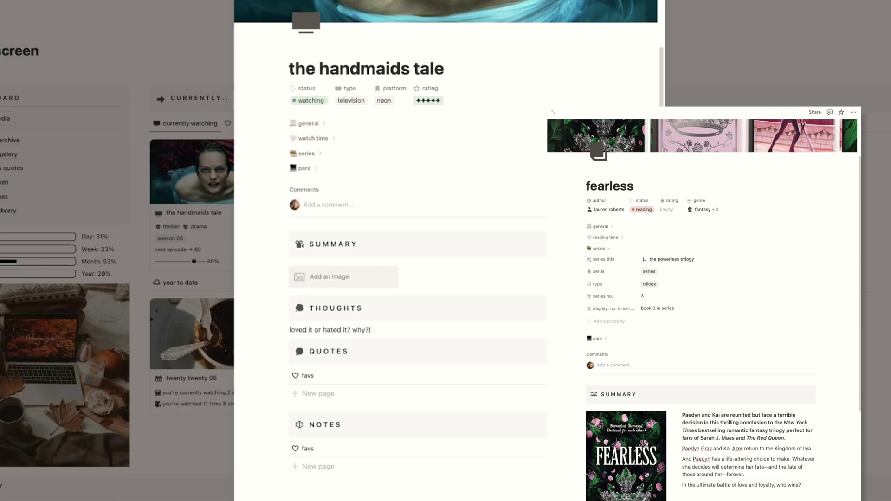
Step: Re-expand the general, watch time and series groups, checking the media status options unchanged
{"action": "left_click", "coordinate": [308, 124]}
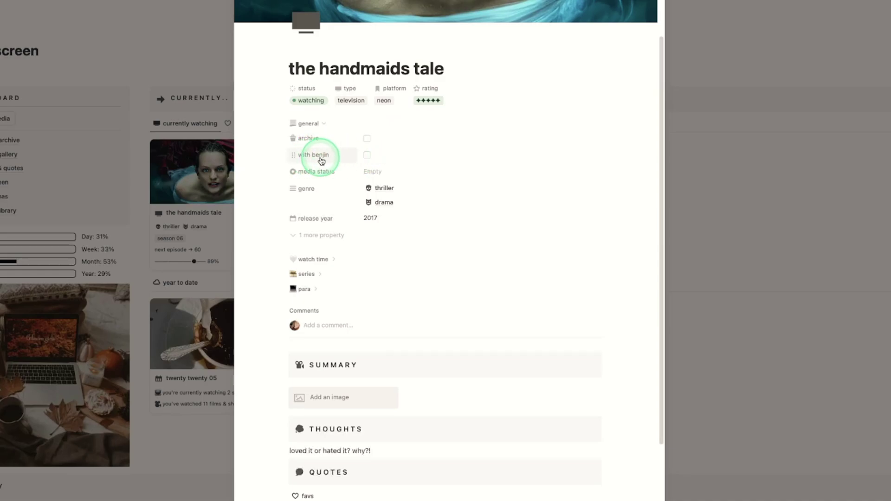
{"action": "left_click", "coordinate": [373, 172]}
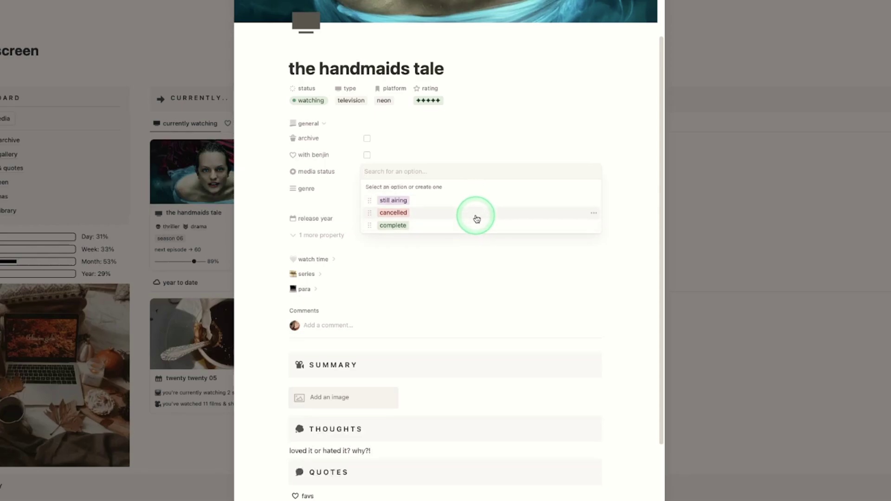
{"action": "left_click", "coordinate": [542, 129]}
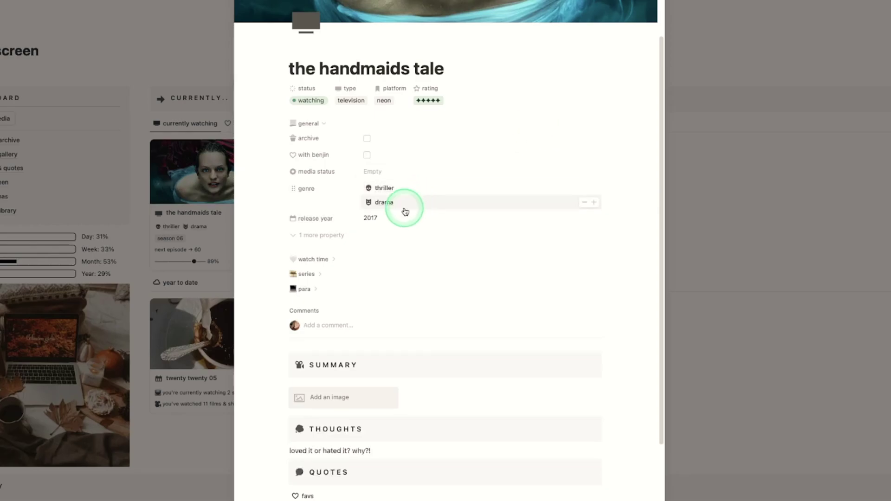
{"action": "left_click", "coordinate": [313, 258]}
{"action": "scroll", "coordinate": [547, 225], "scroll_direction": "down", "scroll_amount": 2}
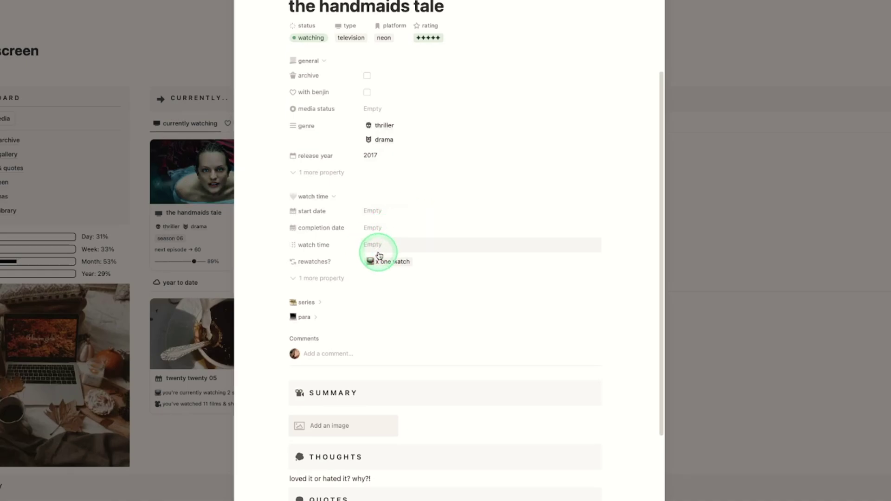
{"action": "left_click", "coordinate": [341, 300]}
{"action": "scroll", "coordinate": [464, 260], "scroll_direction": "down", "scroll_amount": 1}
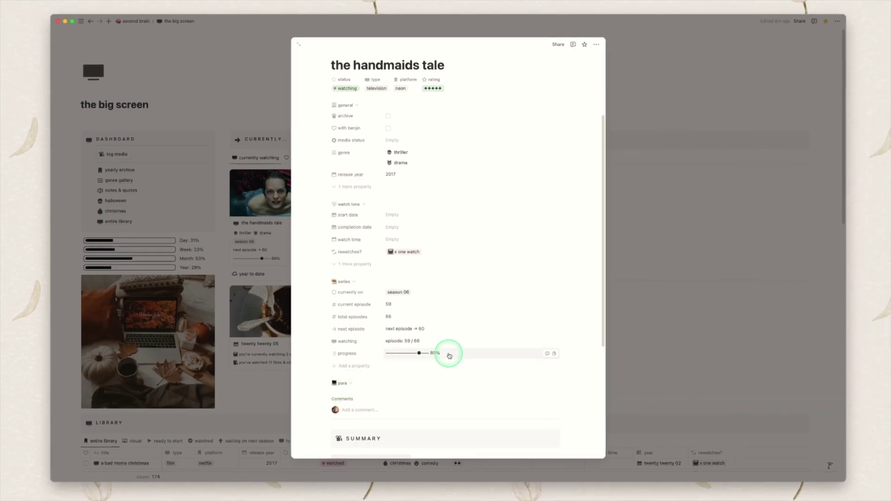
Step: Close the Adolescence page to return to the entire library table
{"action": "scroll", "coordinate": [449, 354], "scroll_direction": "up", "scroll_amount": 3}
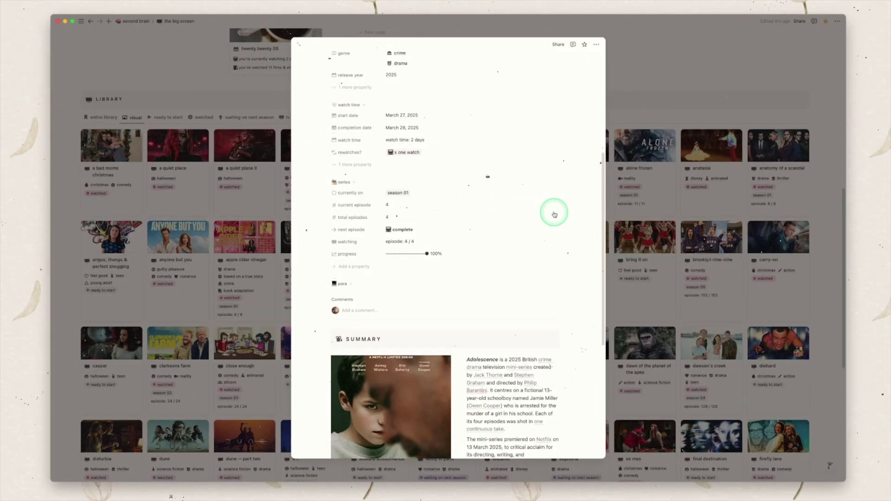
{"action": "scroll", "coordinate": [553, 213], "scroll_direction": "down", "scroll_amount": 6}
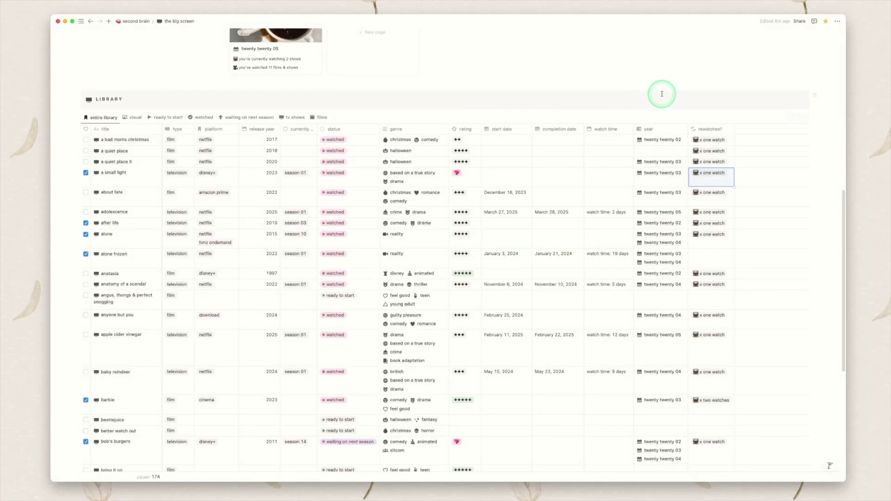
{"action": "left_click", "coordinate": [585, 85]}
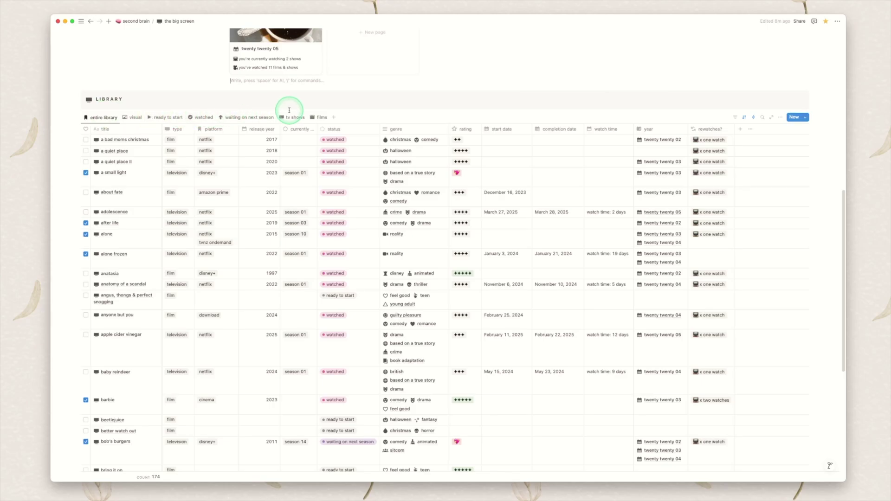
Step: Cycle the library through its gallery, ready to start, watched, tv shows and films views
{"action": "left_click", "coordinate": [132, 119]}
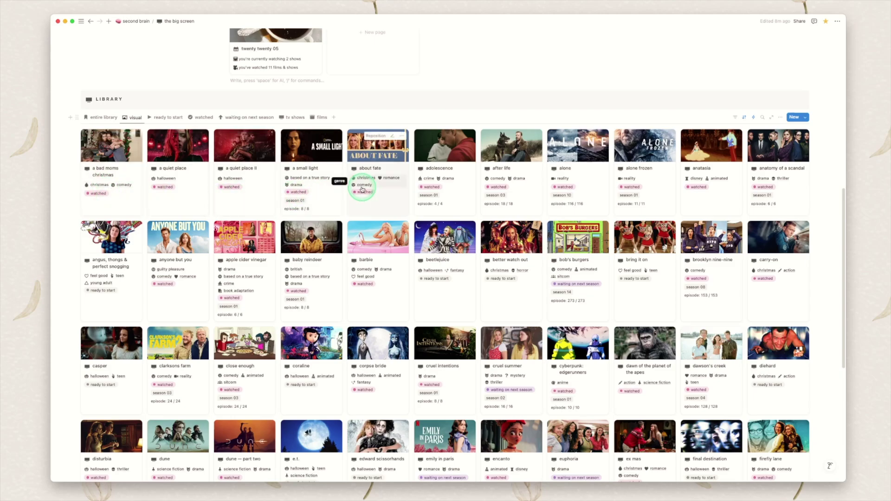
{"action": "left_click", "coordinate": [168, 118]}
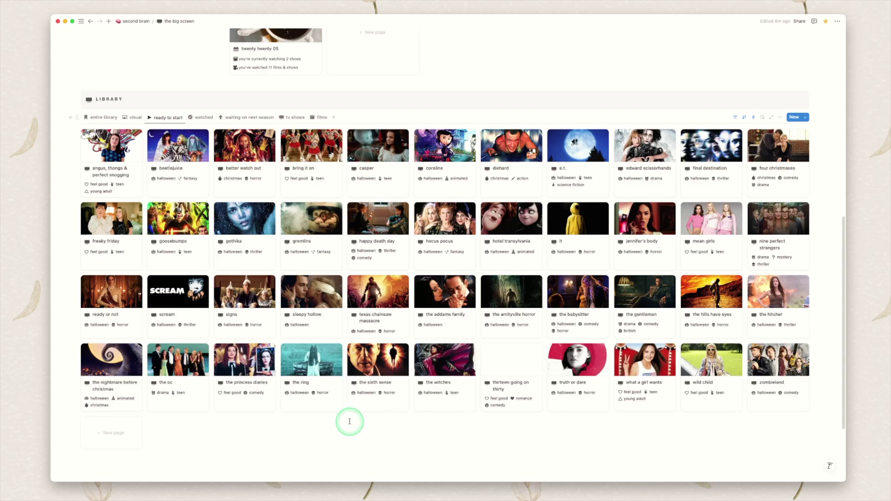
{"action": "left_click", "coordinate": [202, 118]}
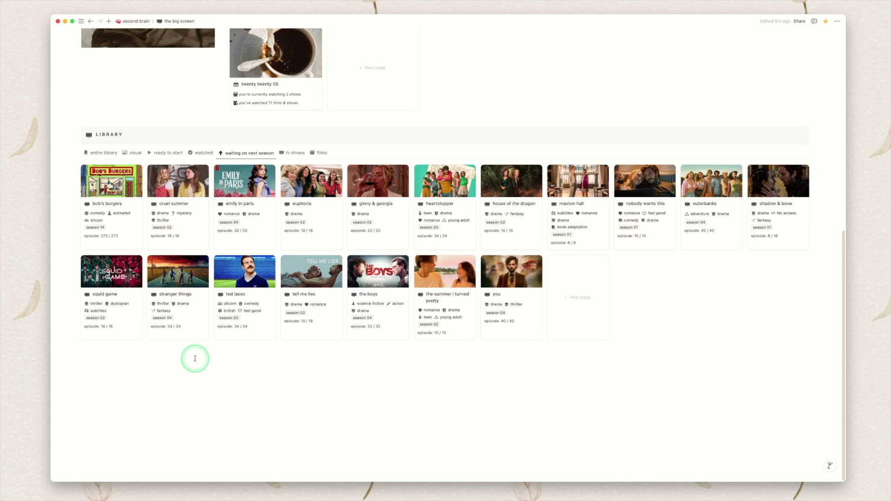
{"action": "left_click", "coordinate": [286, 157]}
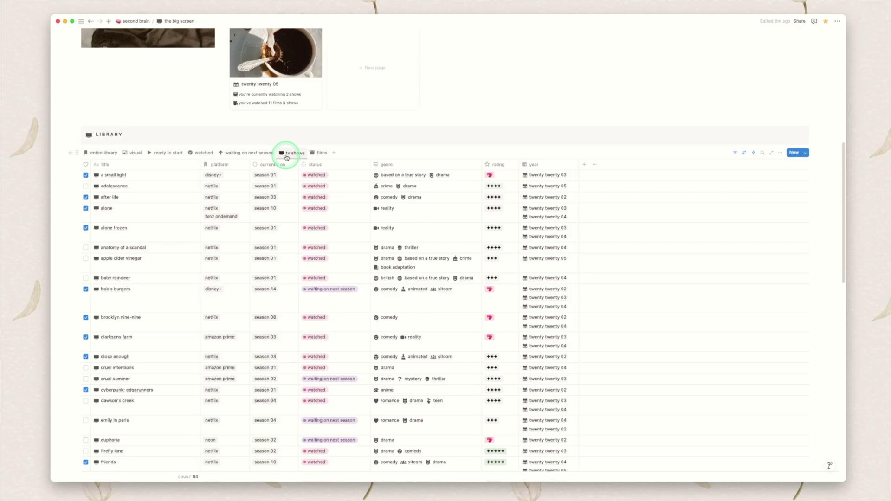
{"action": "left_click", "coordinate": [319, 153]}
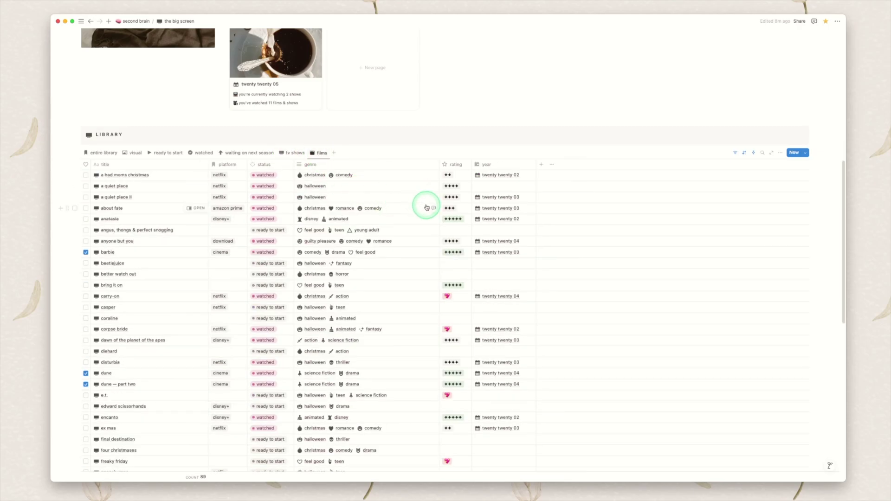
{"action": "scroll", "coordinate": [433, 173], "scroll_direction": "up", "scroll_amount": 8}
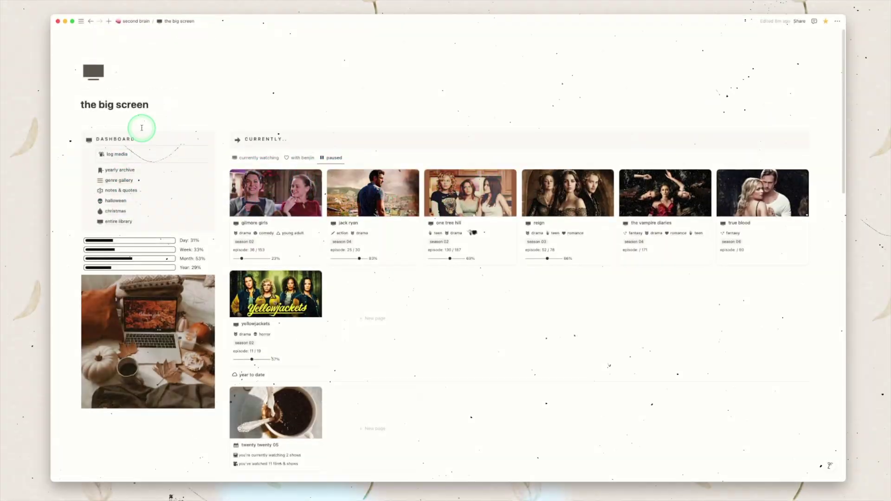
Step: Create a new media log entry titled 'New media log'
{"action": "left_click", "coordinate": [121, 154]}
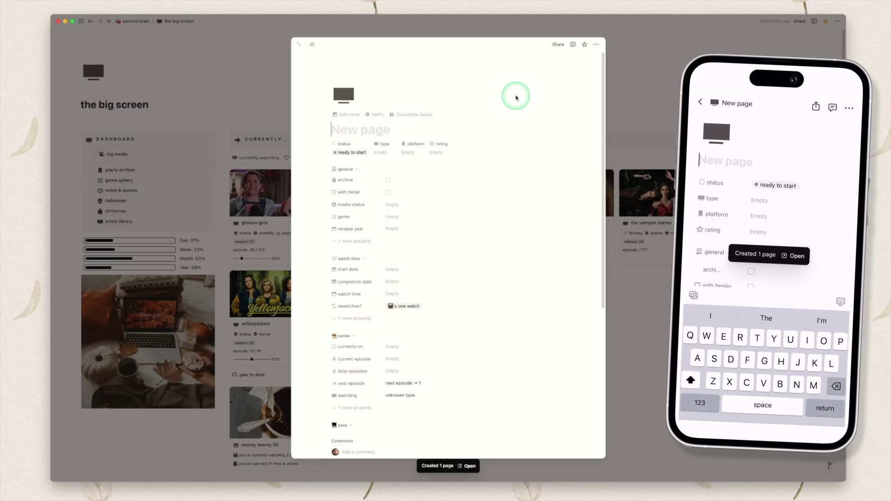
{"action": "type", "text": "New media l"}
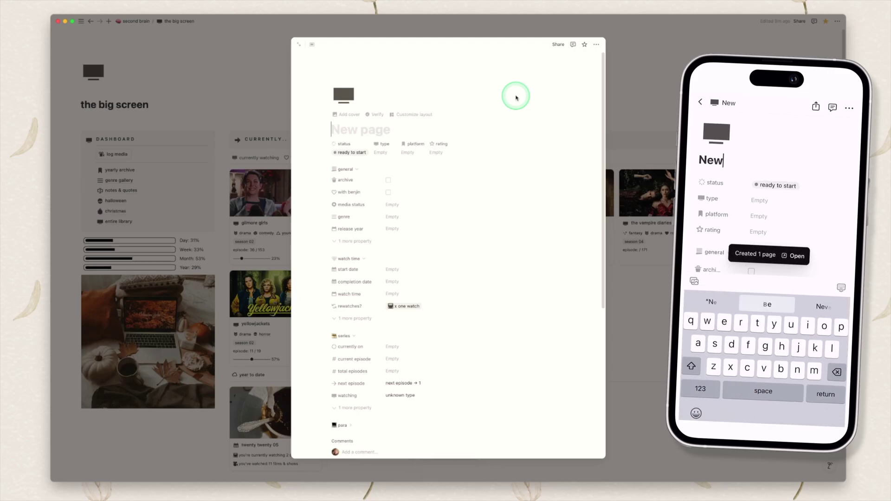
{"action": "type", "text": "og"}
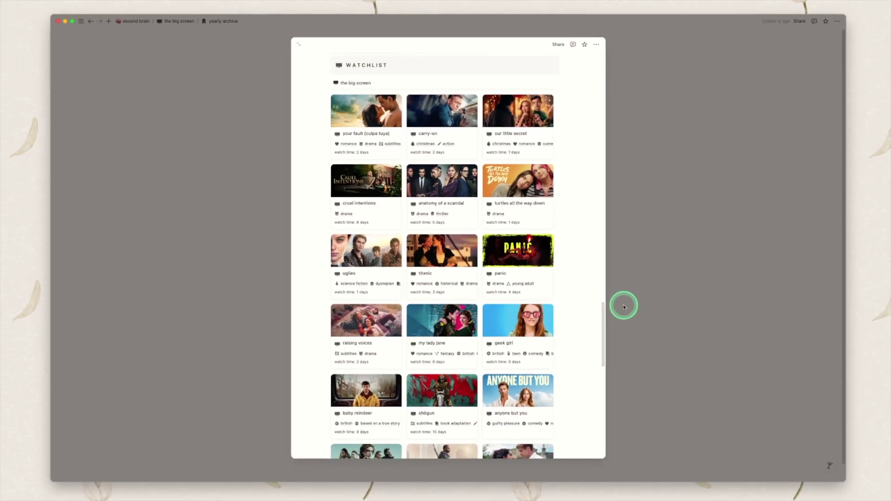
Step: Close the watchlist page preview
{"action": "left_click", "coordinate": [625, 308]}
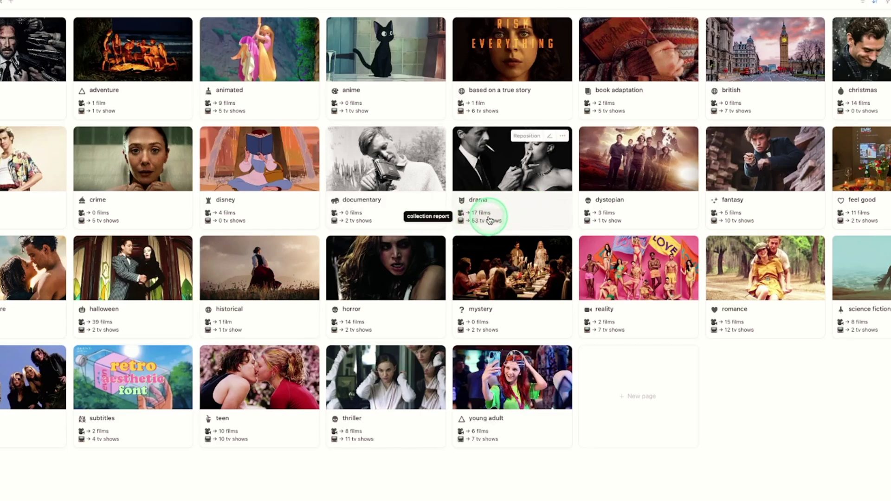
Step: Open the drama genre page, scroll through its media gallery, and close it
{"action": "left_click", "coordinate": [537, 216]}
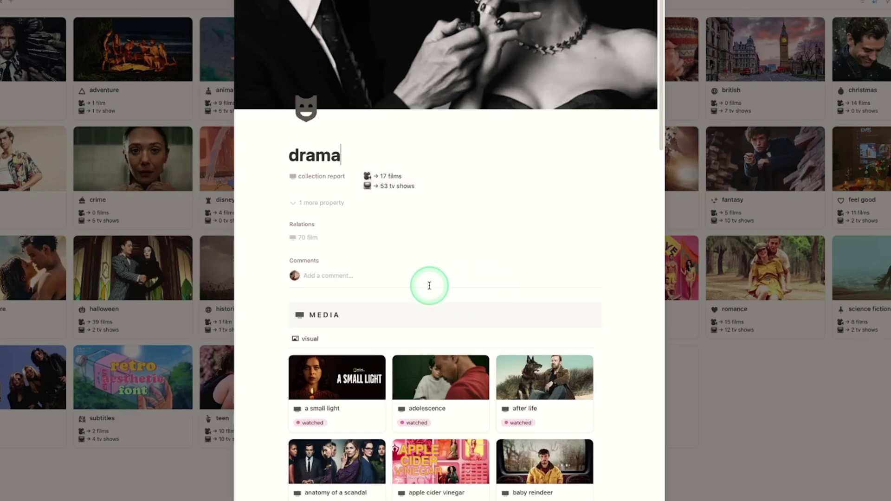
{"action": "scroll", "coordinate": [396, 313], "scroll_direction": "down", "scroll_amount": 5}
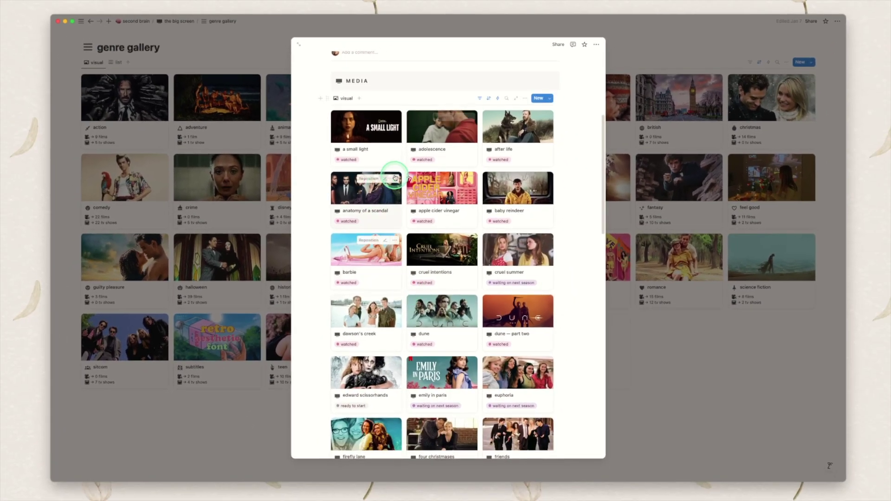
{"action": "scroll", "coordinate": [559, 390], "scroll_direction": "down", "scroll_amount": 10}
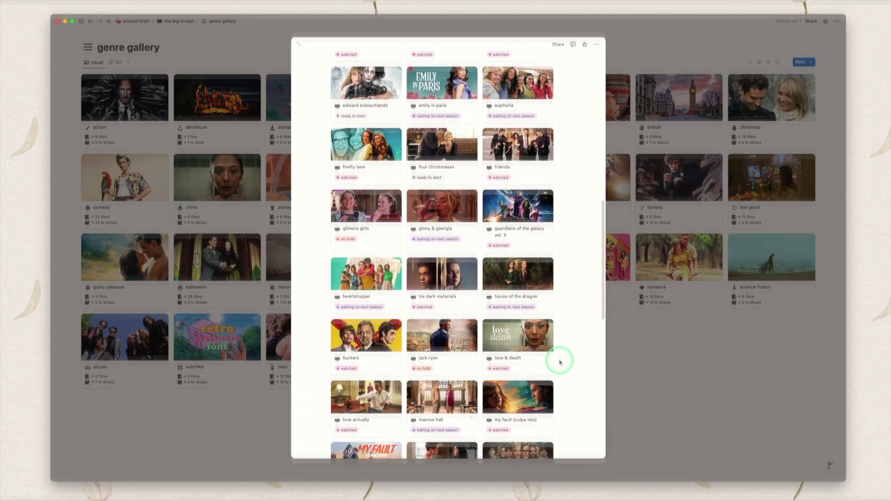
{"action": "left_click", "coordinate": [678, 370]}
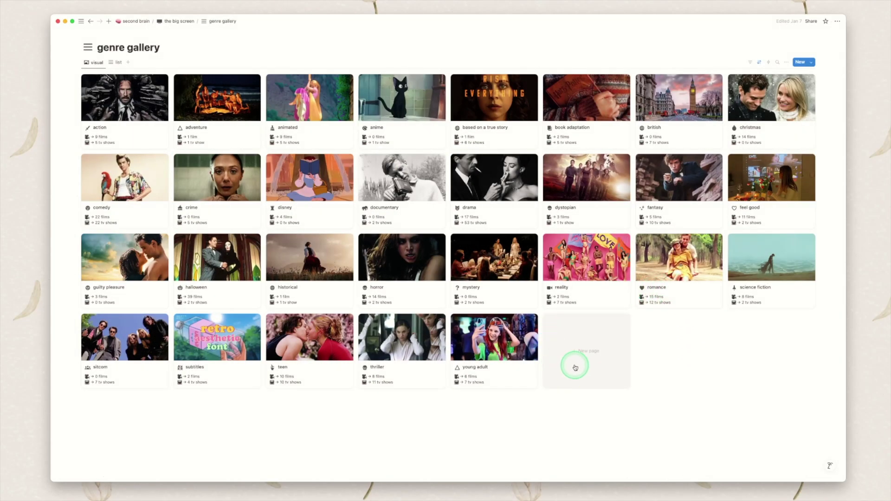
Step: Add a new page to the genre gallery, close it, and show the gallery as a list
{"action": "left_click", "coordinate": [577, 355]}
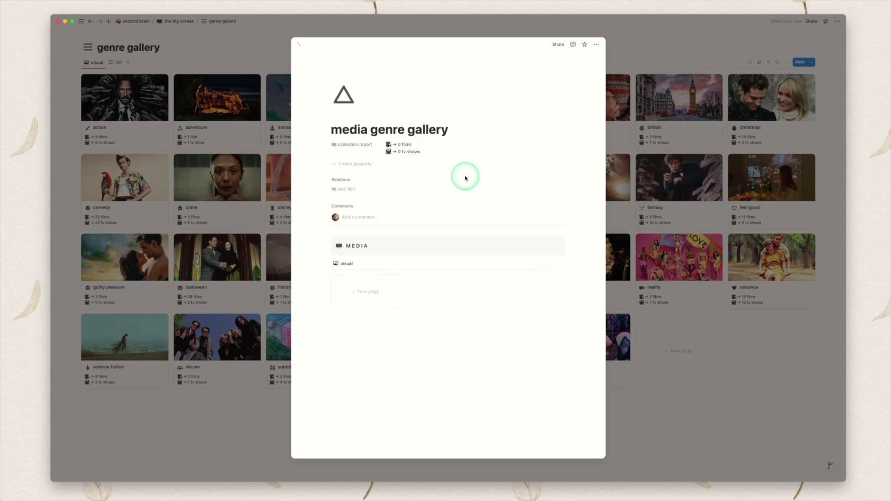
{"action": "left_click", "coordinate": [270, 427]}
{"action": "left_click", "coordinate": [116, 62]}
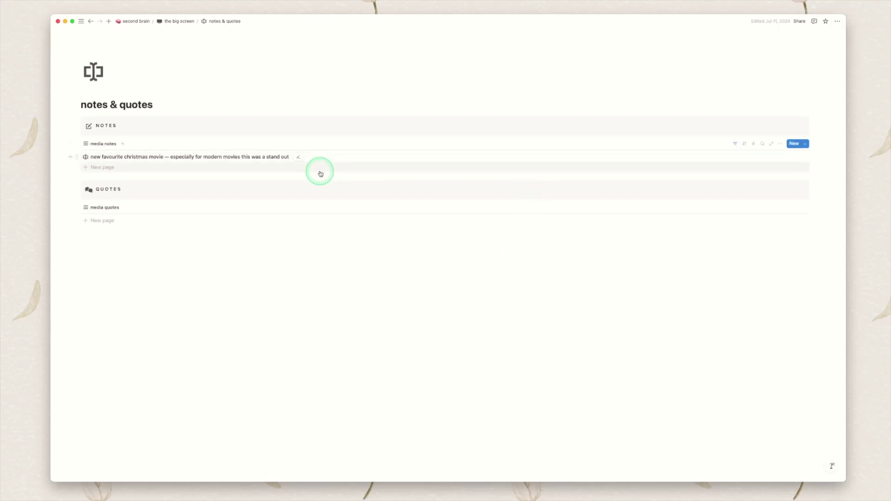
Step: Open the christmas movie note and its linked film, carry-on
{"action": "left_click", "coordinate": [132, 157]}
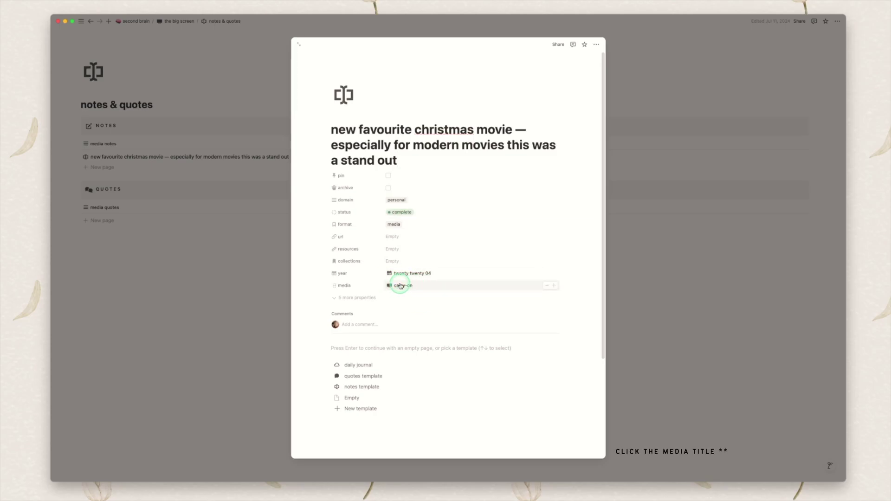
{"action": "left_click", "coordinate": [401, 285]}
{"action": "scroll", "coordinate": [529, 219], "scroll_direction": "down", "scroll_amount": 10}
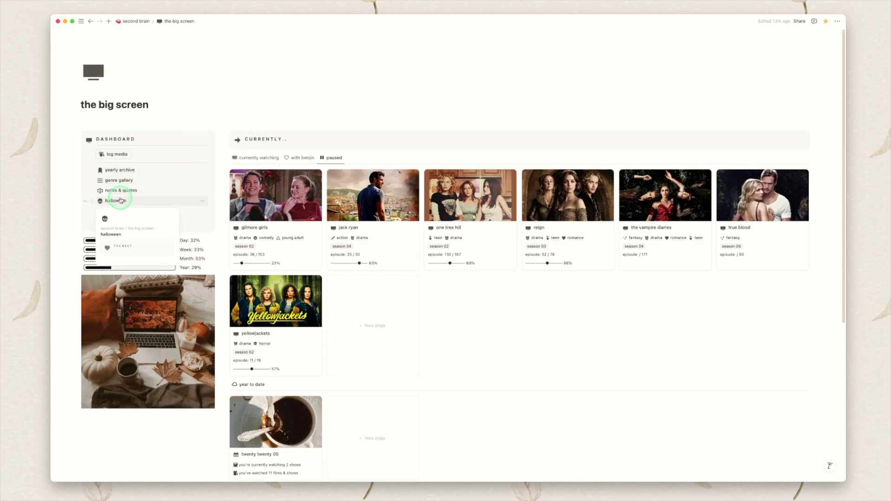
Step: Browse the halloween page, previewing The Babysitter's page and scrolling through its list
{"action": "left_click", "coordinate": [120, 201]}
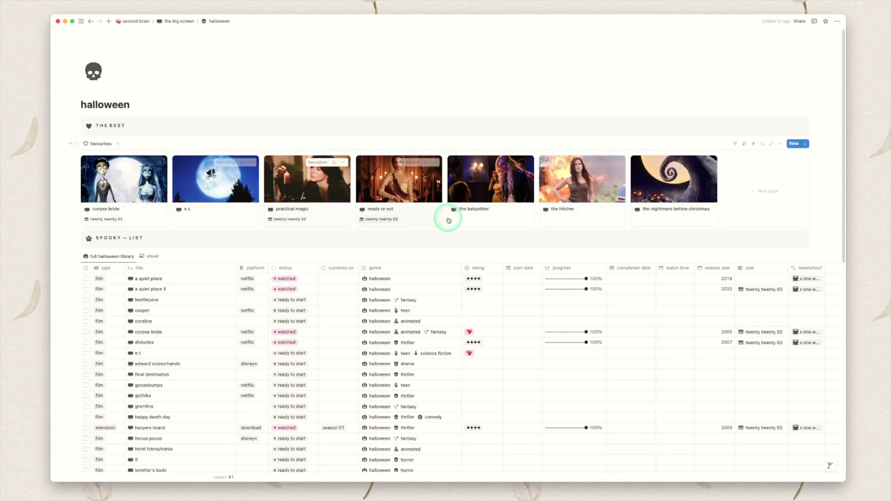
{"action": "left_click", "coordinate": [462, 188]}
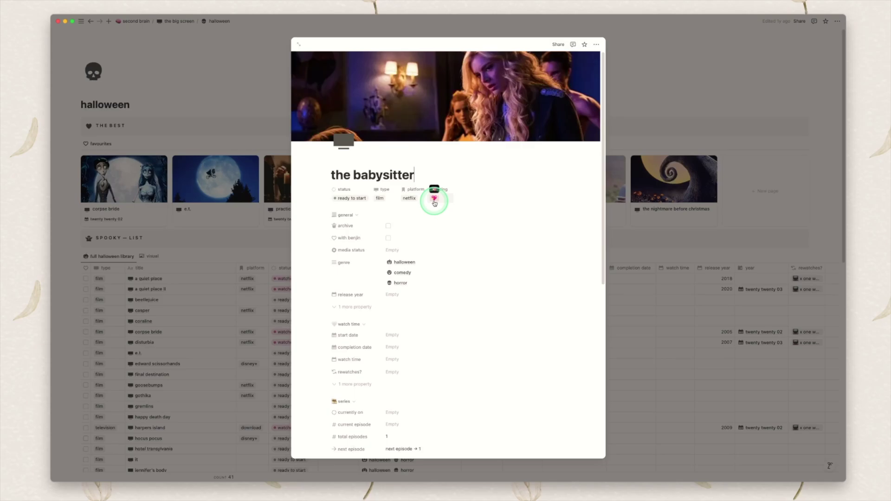
{"action": "left_click", "coordinate": [223, 82]}
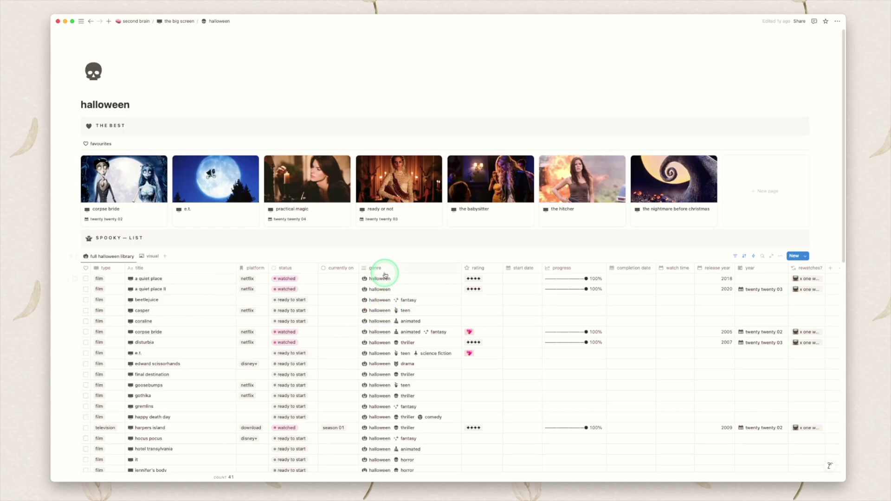
{"action": "scroll", "coordinate": [427, 280], "scroll_direction": "down", "scroll_amount": 3}
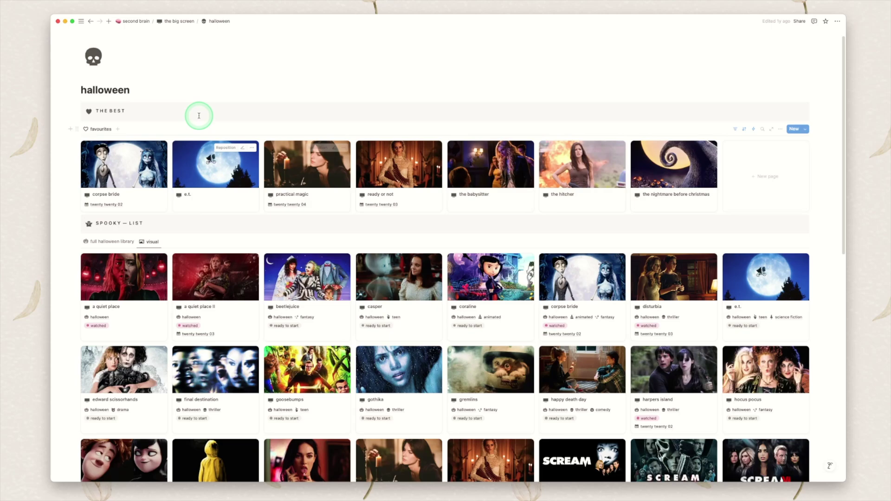
{"action": "scroll", "coordinate": [311, 260], "scroll_direction": "up", "scroll_amount": 1}
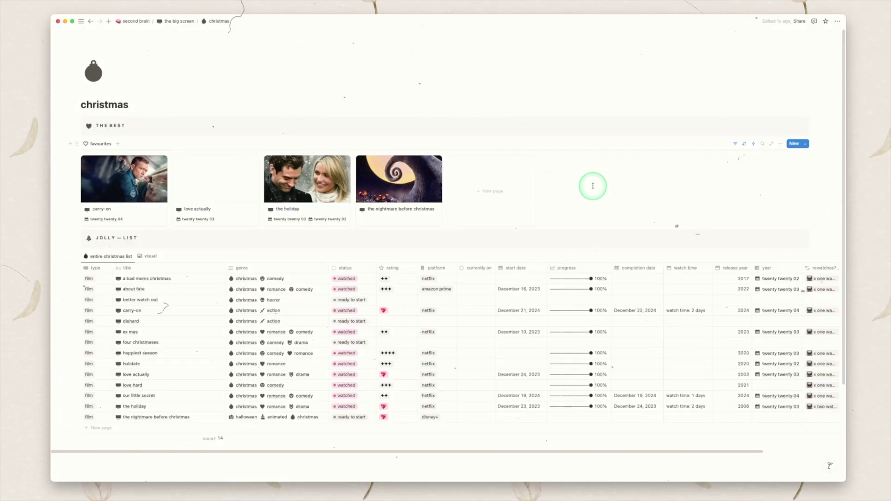
Step: Switch the Jolly list to its visual gallery, preview 'the holiday', then return to the big screen
{"action": "left_click", "coordinate": [150, 257]}
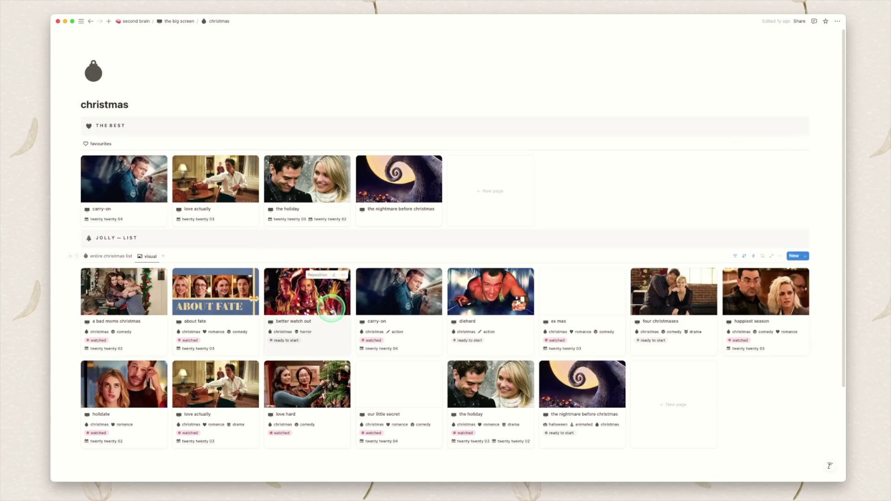
{"action": "left_click", "coordinate": [281, 168]}
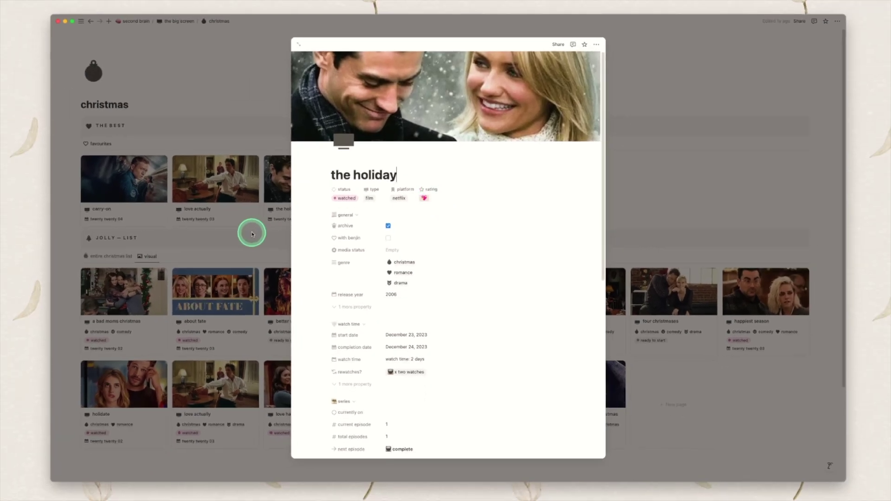
{"action": "left_click", "coordinate": [124, 246]}
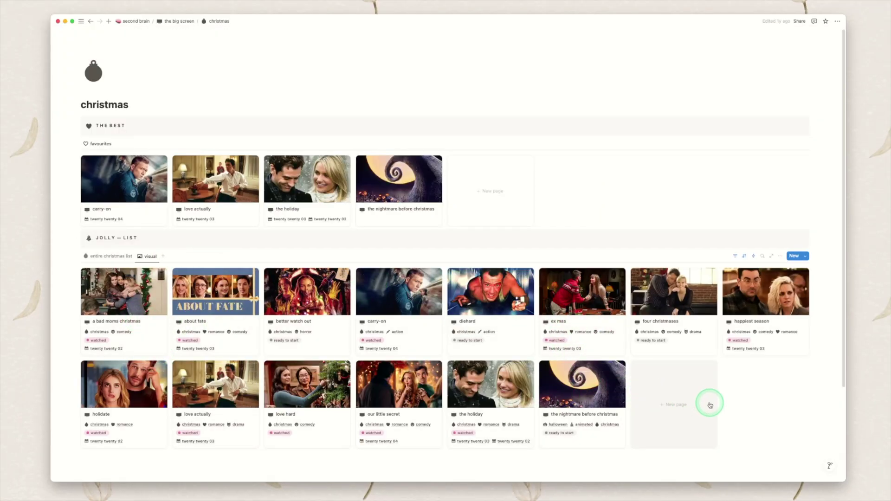
{"action": "key", "text": "super+bracketleft"}
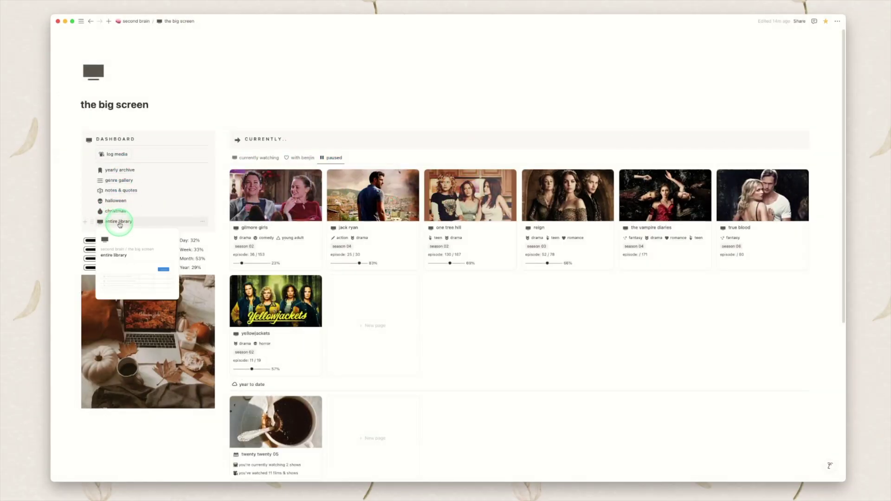
Step: Open the entire library database, scroll across all its columns, then return to the big screen page
{"action": "left_click", "coordinate": [119, 222]}
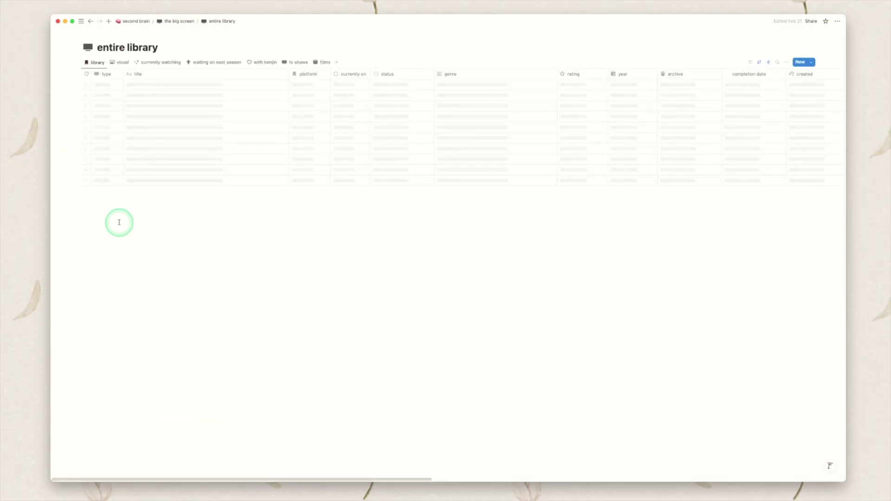
{"action": "scroll", "coordinate": [604, 301], "scroll_direction": "right", "scroll_amount": 3}
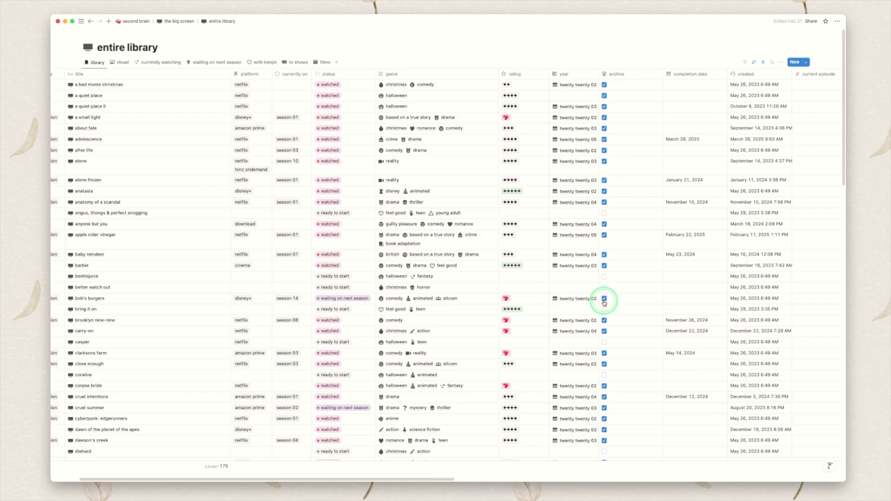
{"action": "scroll", "coordinate": [604, 303], "scroll_direction": "right", "scroll_amount": 5}
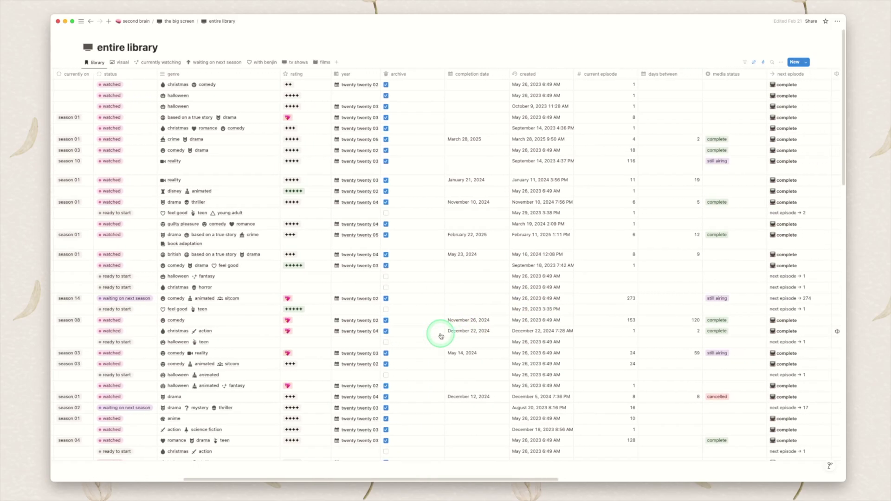
{"action": "scroll", "coordinate": [441, 336], "scroll_direction": "right", "scroll_amount": 5}
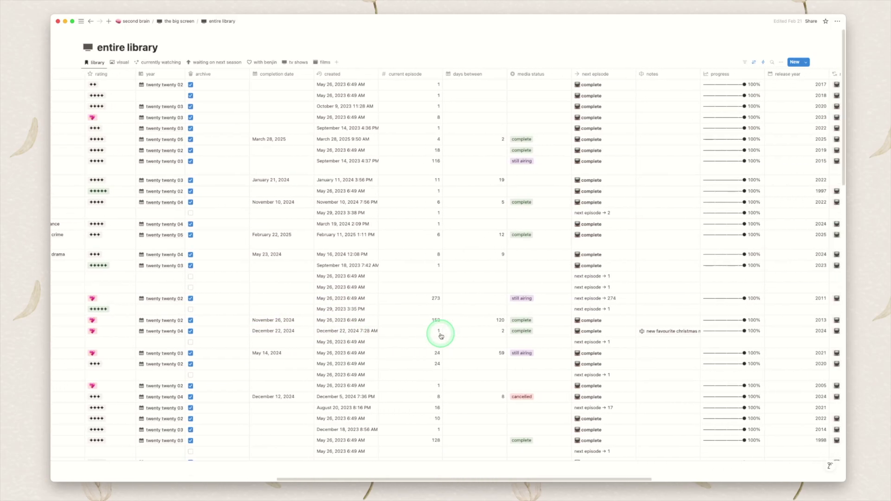
{"action": "scroll", "coordinate": [441, 336], "scroll_direction": "right", "scroll_amount": 3}
{"action": "left_click", "coordinate": [169, 21]}
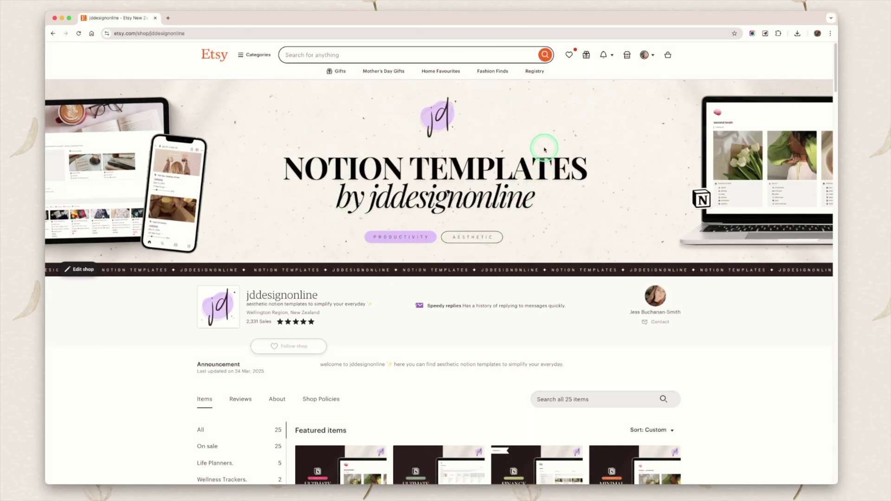
Step: Open the minimal media tracker listing from the shop's All items and view two more preview images
{"action": "scroll", "coordinate": [553, 239], "scroll_direction": "down", "scroll_amount": 4}
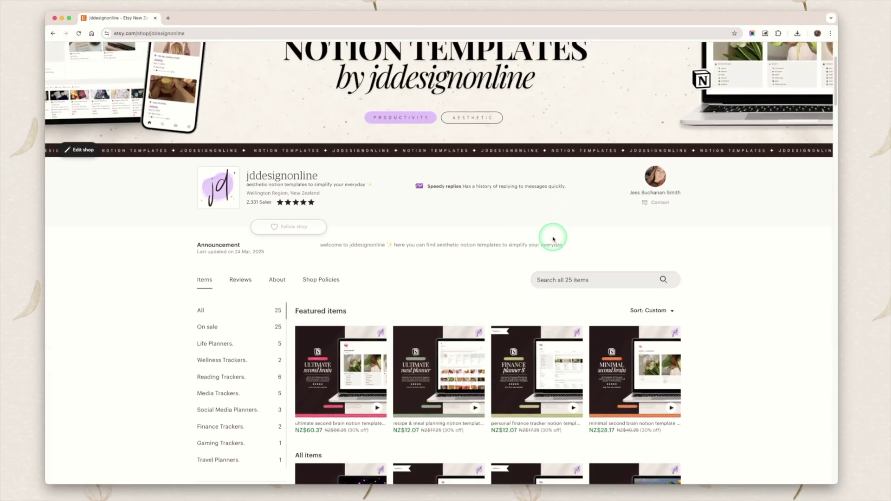
{"action": "scroll", "coordinate": [553, 239], "scroll_direction": "down", "scroll_amount": 8}
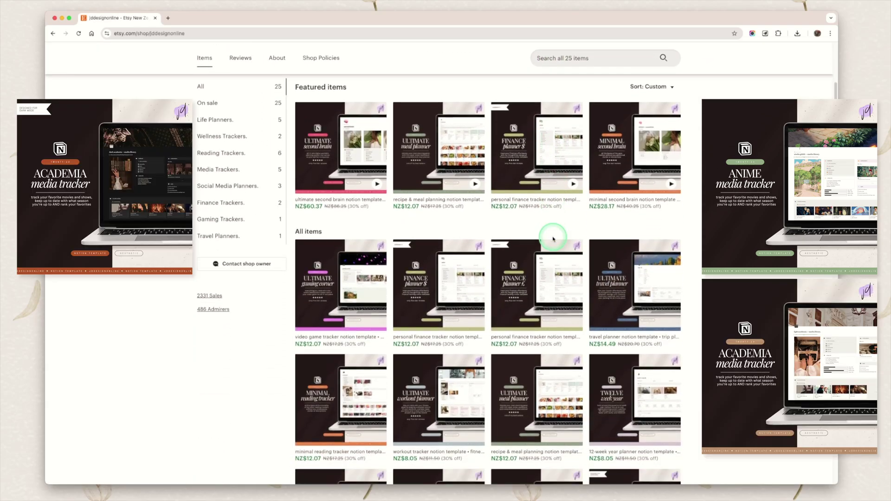
{"action": "scroll", "coordinate": [552, 239], "scroll_direction": "down", "scroll_amount": 2}
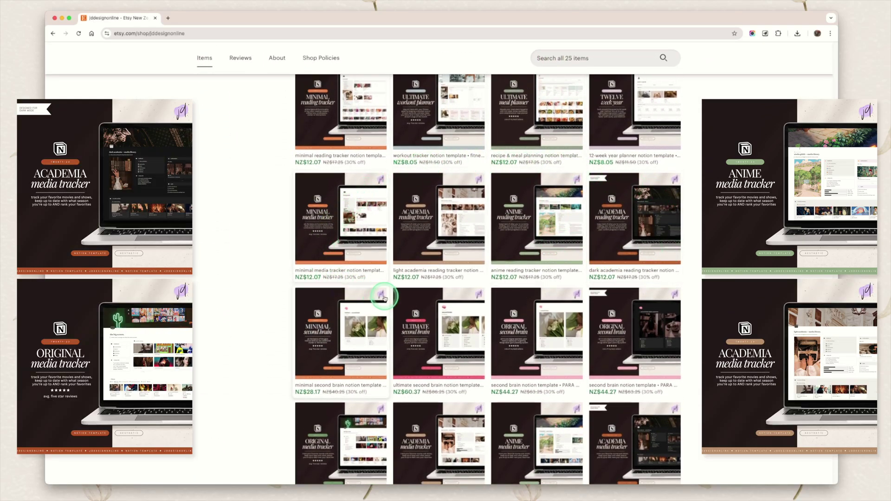
{"action": "left_click", "coordinate": [330, 215]}
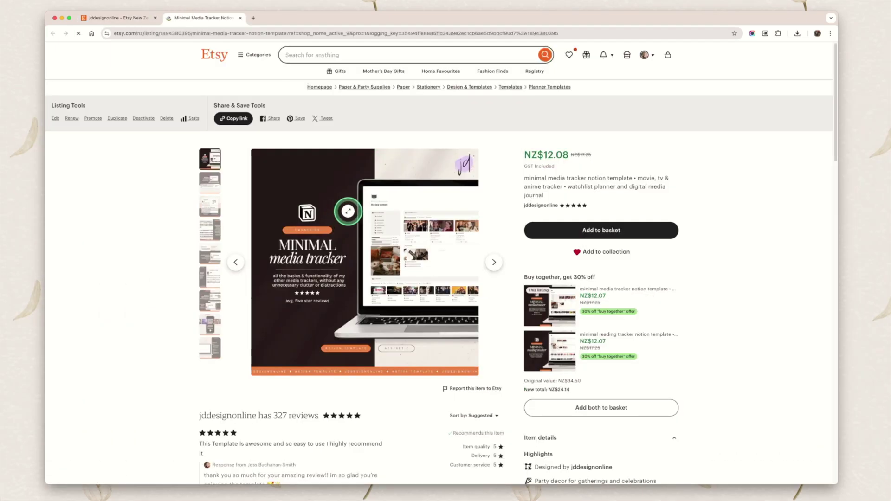
{"action": "left_click", "coordinate": [495, 263]}
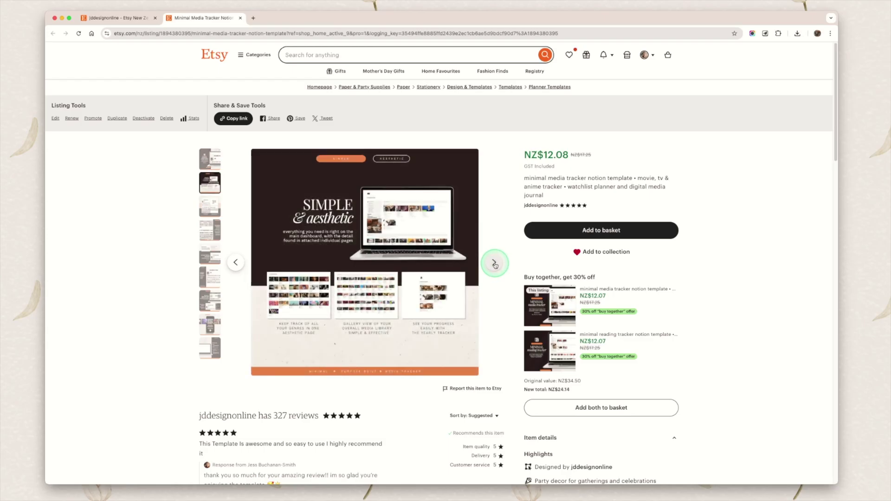
{"action": "left_click", "coordinate": [495, 263]}
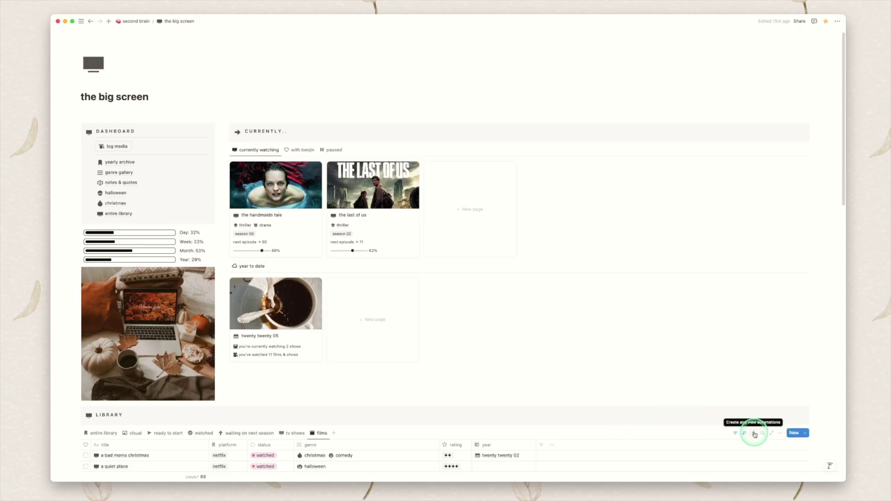
Step: Review the library's automations, including 'unarchive for current watch', then open 'archive completed media' settings
{"action": "left_click", "coordinate": [755, 434]}
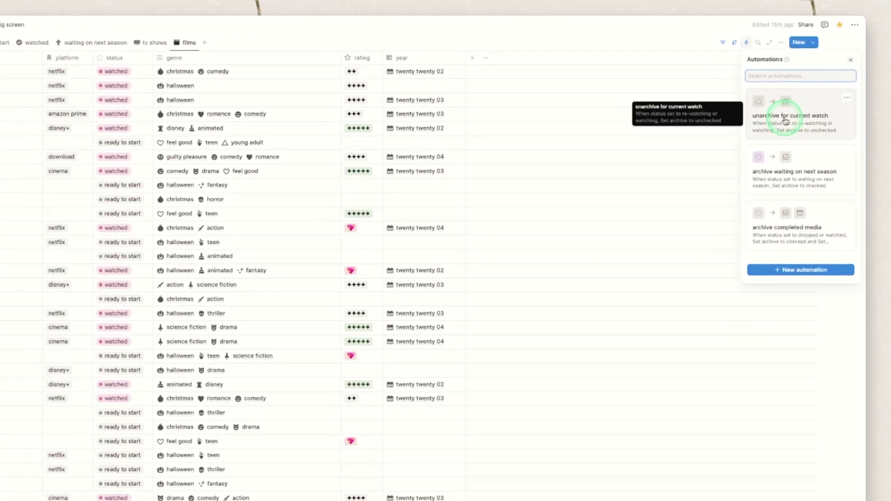
{"action": "left_click", "coordinate": [798, 122]}
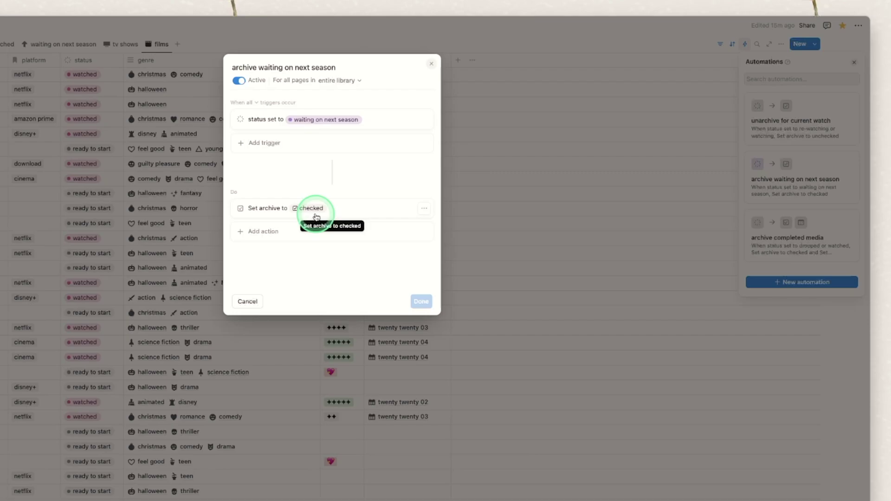
{"action": "left_click", "coordinate": [431, 65]}
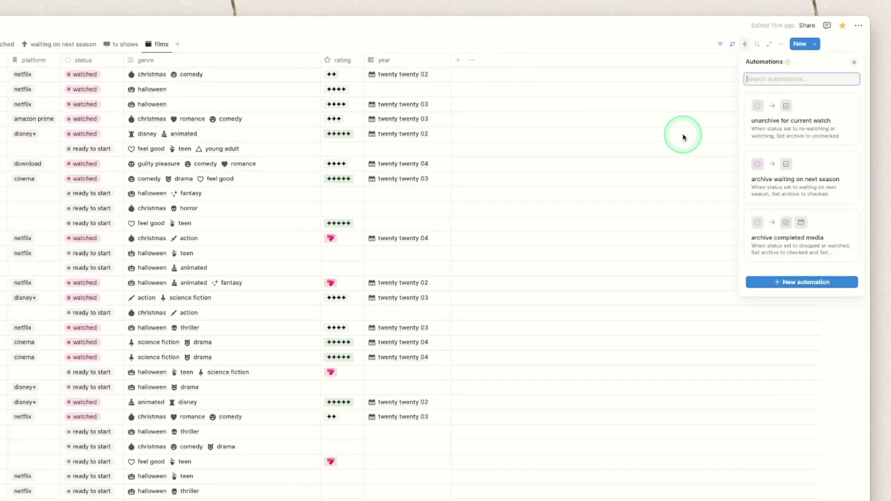
{"action": "left_click", "coordinate": [811, 244]}
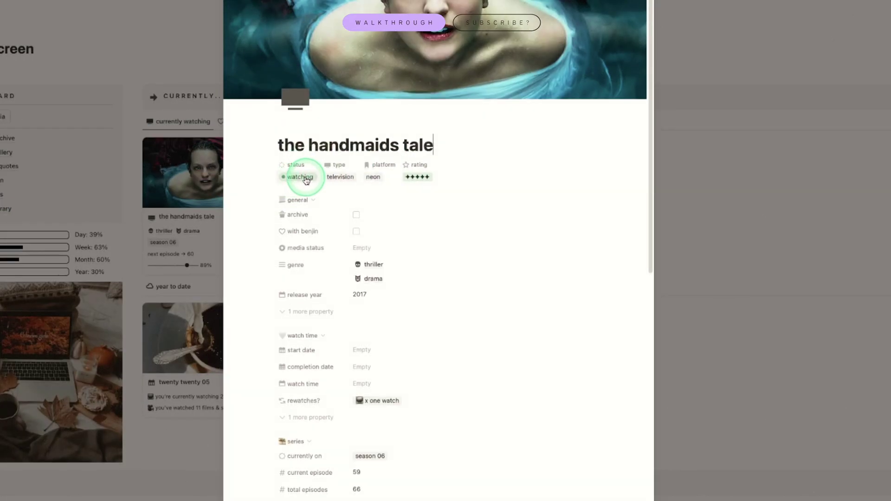
Step: Set The Handmaids Tale's status to watched with completion date April 15, 2025
{"action": "left_click", "coordinate": [304, 177]}
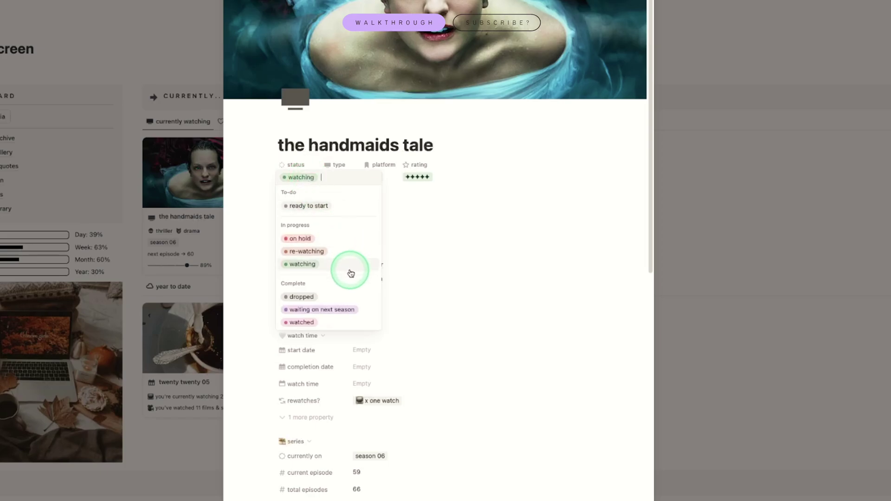
{"action": "left_click", "coordinate": [341, 320]}
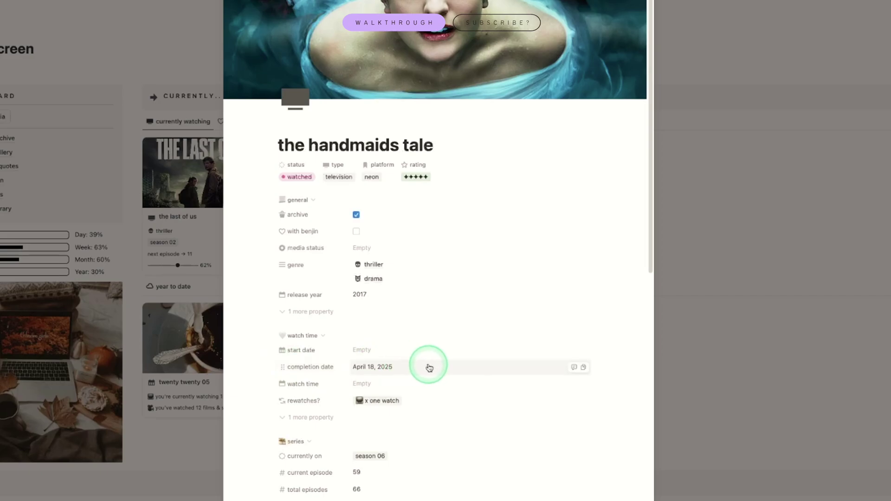
{"action": "left_click", "coordinate": [402, 364]}
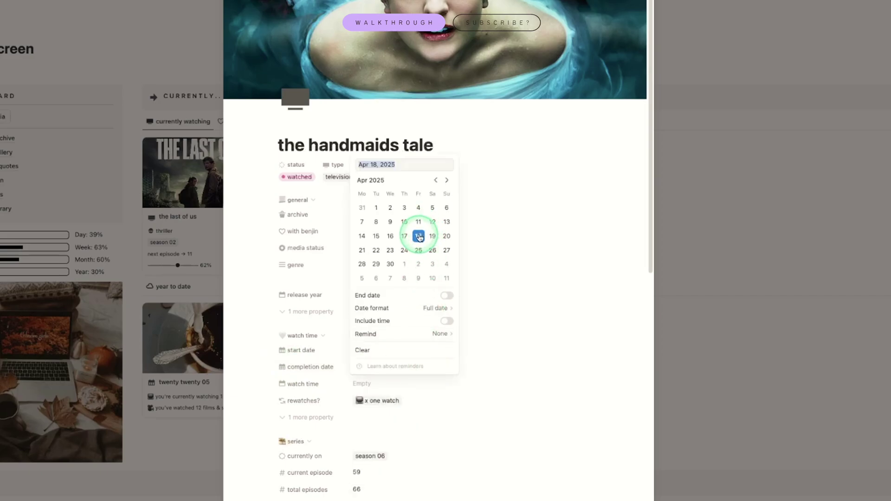
{"action": "left_click", "coordinate": [377, 237]}
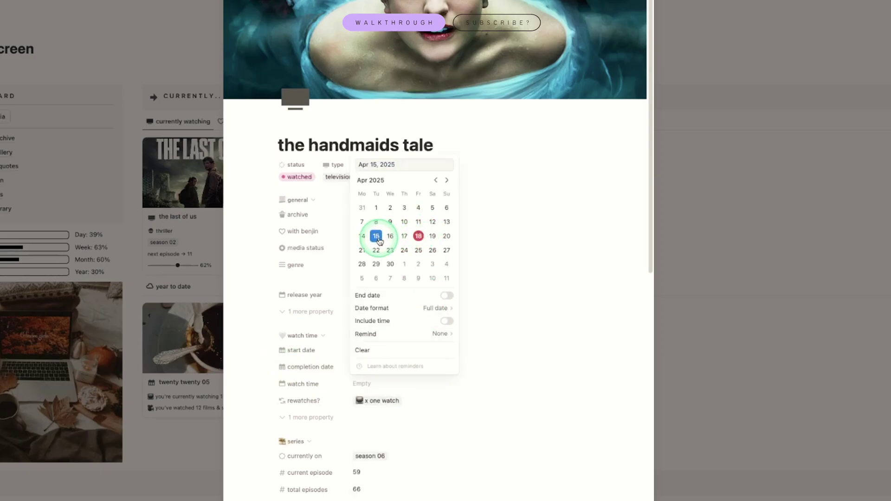
{"action": "left_click", "coordinate": [513, 389]}
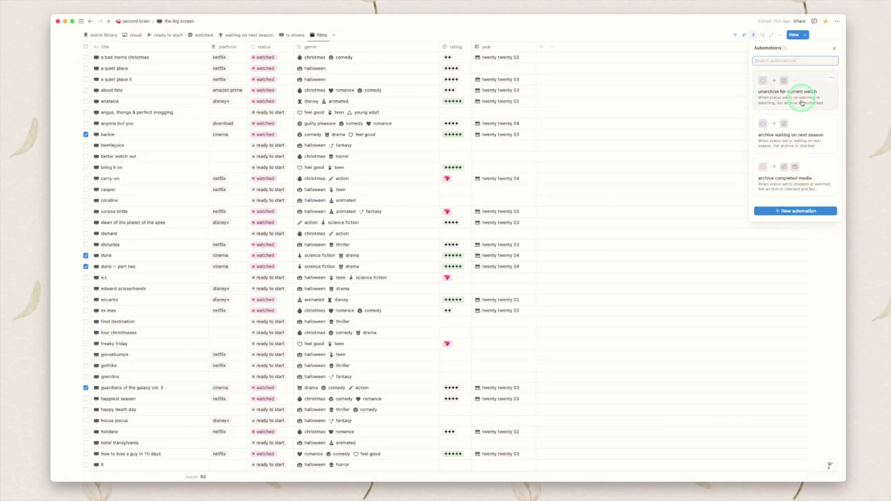
Step: Close the Automations panel and scroll back to the top of the big screen dashboard
{"action": "left_click", "coordinate": [657, 42]}
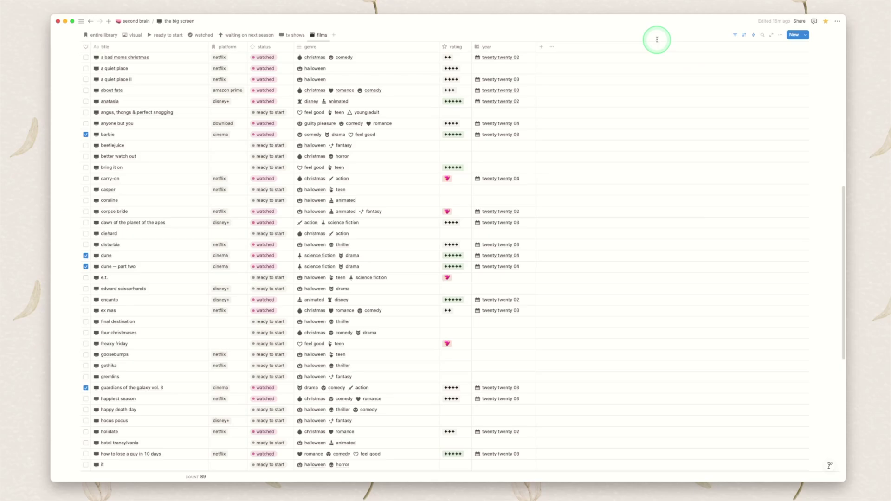
{"action": "scroll", "coordinate": [662, 205], "scroll_direction": "up", "scroll_amount": 8}
{"action": "scroll", "coordinate": [664, 207], "scroll_direction": "up", "scroll_amount": 3}
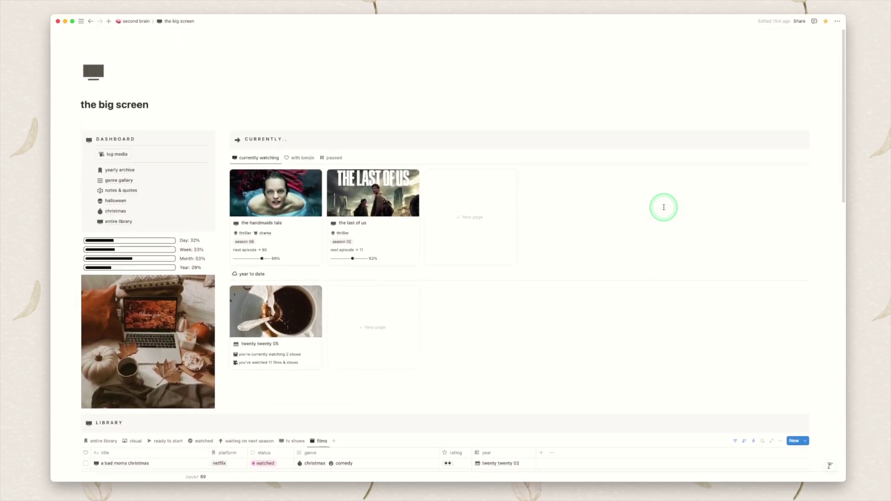